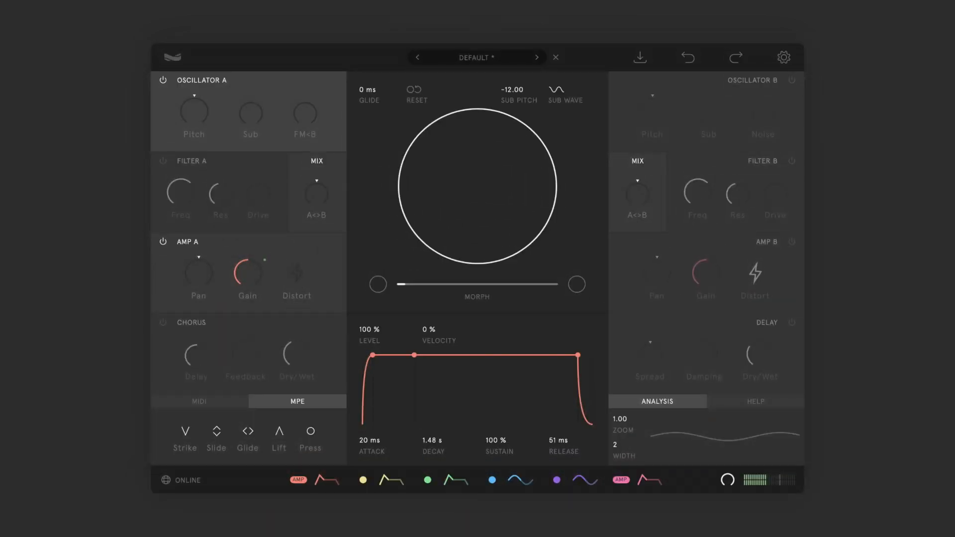
Step: Pinch Oscillator A's starting morph shape into an hourglass by pulling its two side points in to the centre
{"action": "left_click", "coordinate": [379, 285]}
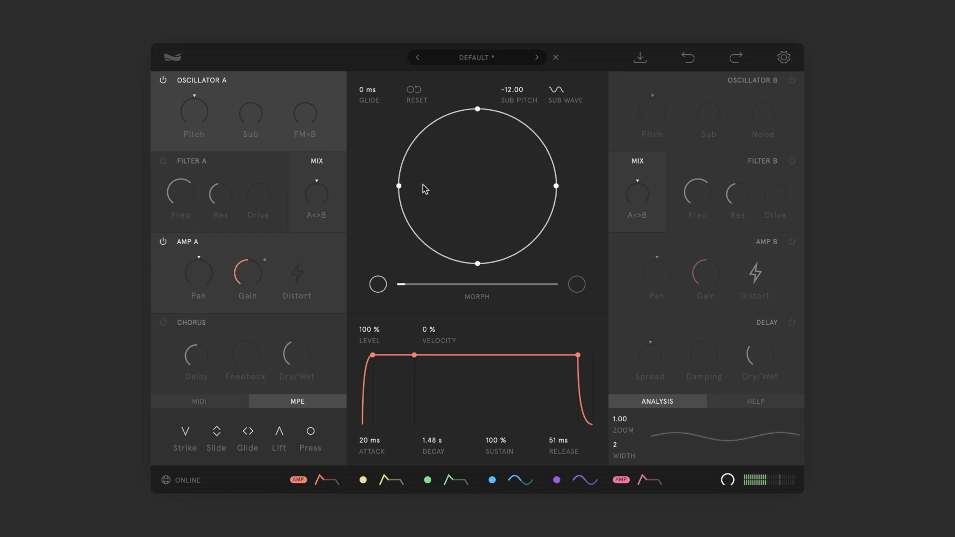
{"action": "left_click_drag", "start_coordinate": [398, 186], "coordinate": [474, 186]}
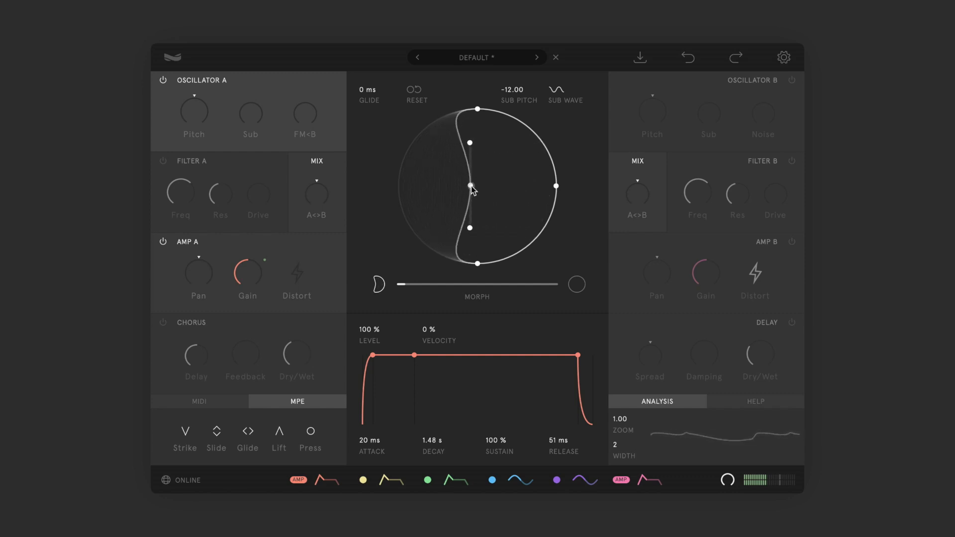
{"action": "left_click", "coordinate": [556, 186]}
{"action": "left_click_drag", "start_coordinate": [556, 187], "coordinate": [478, 186]}
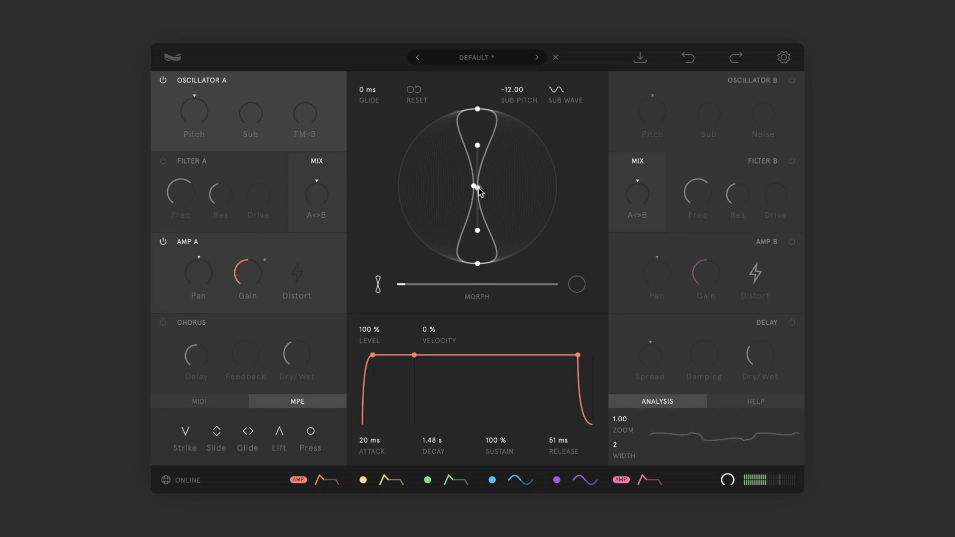
{"action": "left_click", "coordinate": [477, 265]}
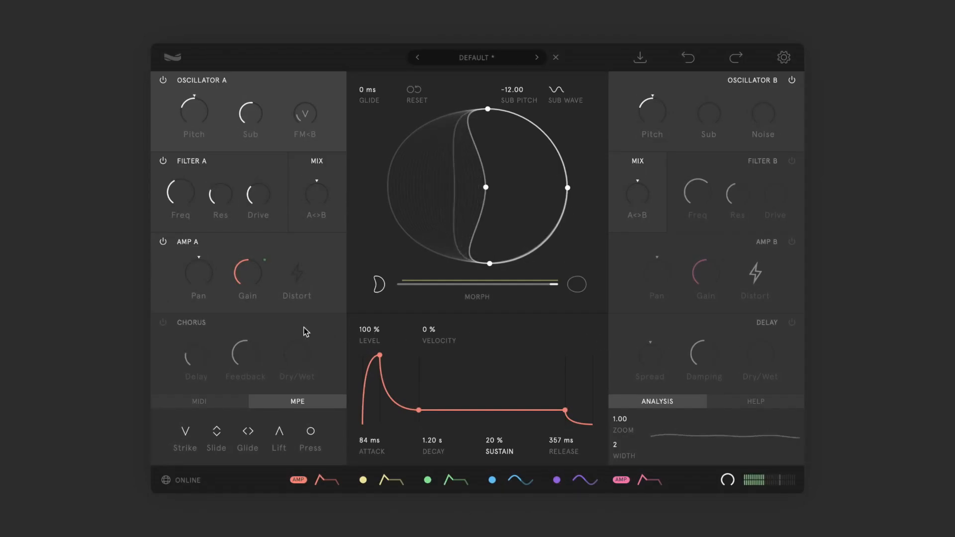
Step: Enable Chorus with Dry/Wet at 0.55, and enable Delay and adjust its Dry/Wet
{"action": "left_click", "coordinate": [210, 324]}
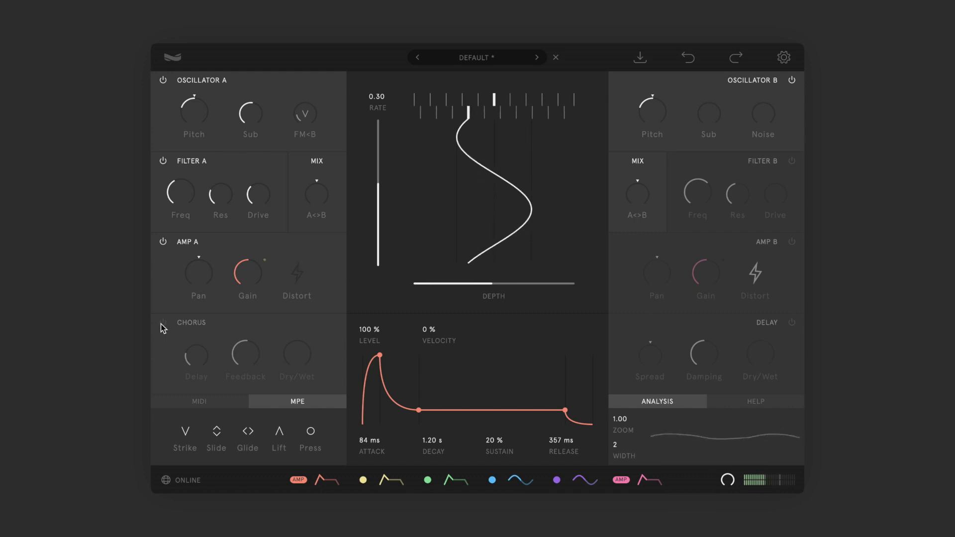
{"action": "left_click", "coordinate": [163, 323]}
{"action": "left_click_drag", "start_coordinate": [299, 360], "coordinate": [299, 378]}
{"action": "left_click_drag", "start_coordinate": [296, 338], "coordinate": [294, 187]}
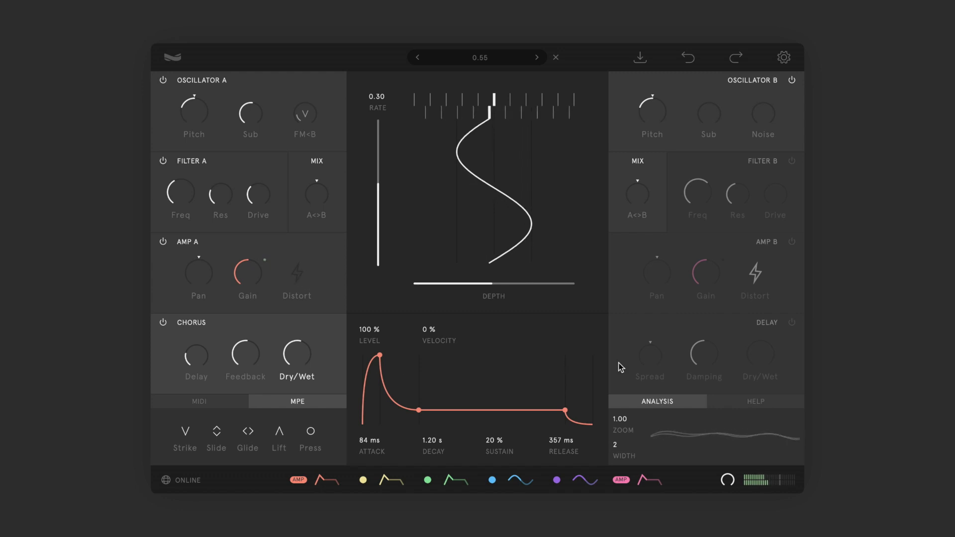
{"action": "left_click", "coordinate": [792, 324]}
{"action": "left_click_drag", "start_coordinate": [768, 357], "coordinate": [766, 339]}
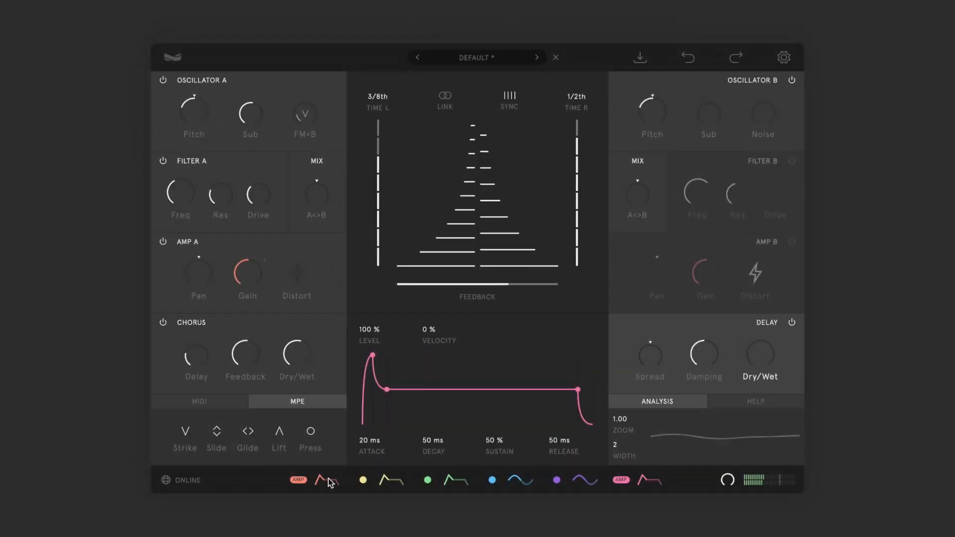
Step: Set Amp A's envelope to 23 % sustain and 619 ms release
{"action": "left_click", "coordinate": [328, 482]}
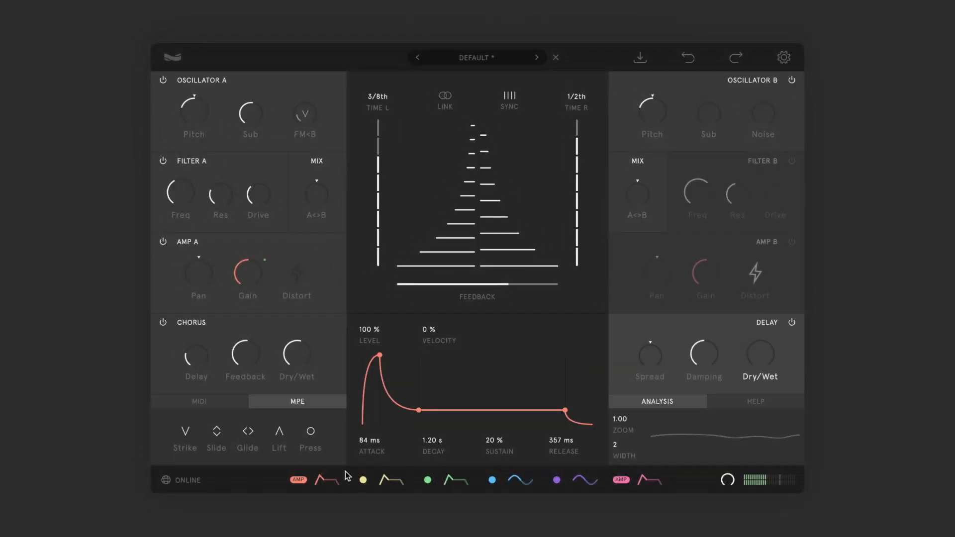
{"action": "mouse_move", "coordinate": [566, 412]}
{"action": "left_mouse_down"}
{"action": "mouse_move", "coordinate": [544, 409]}
{"action": "mouse_move", "coordinate": [544, 370]}
{"action": "mouse_move", "coordinate": [566, 398]}
{"action": "mouse_move", "coordinate": [563, 413]}
{"action": "left_mouse_up"}
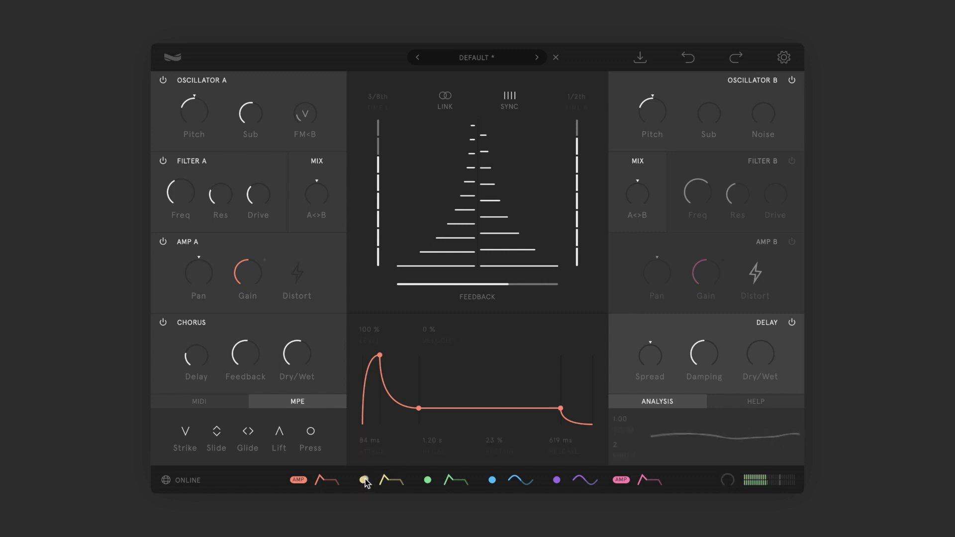
Step: Modulate Filter A's Freq with the yellow envelope at 8.00 s decay and with the blue LFO
{"action": "left_click_drag", "start_coordinate": [295, 354], "coordinate": [164, 184]}
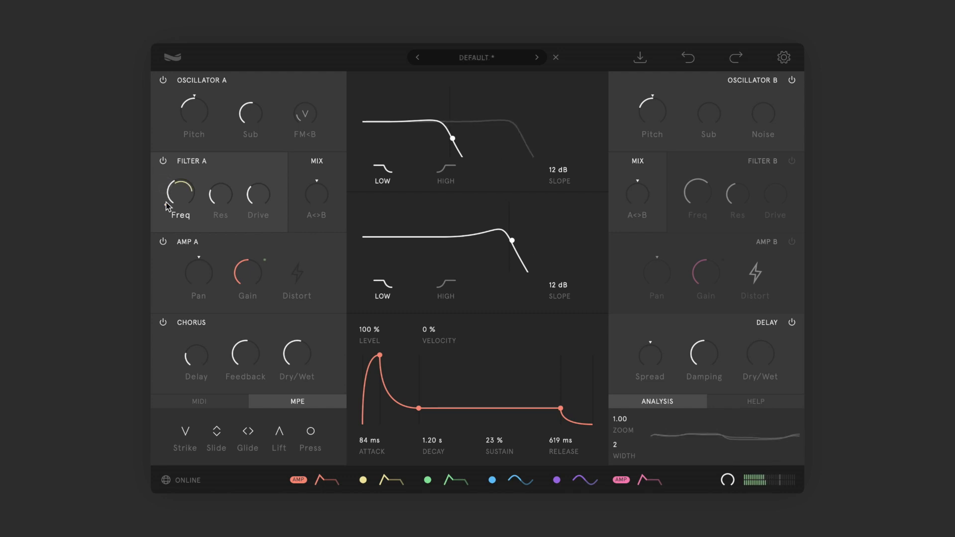
{"action": "left_click", "coordinate": [386, 481]}
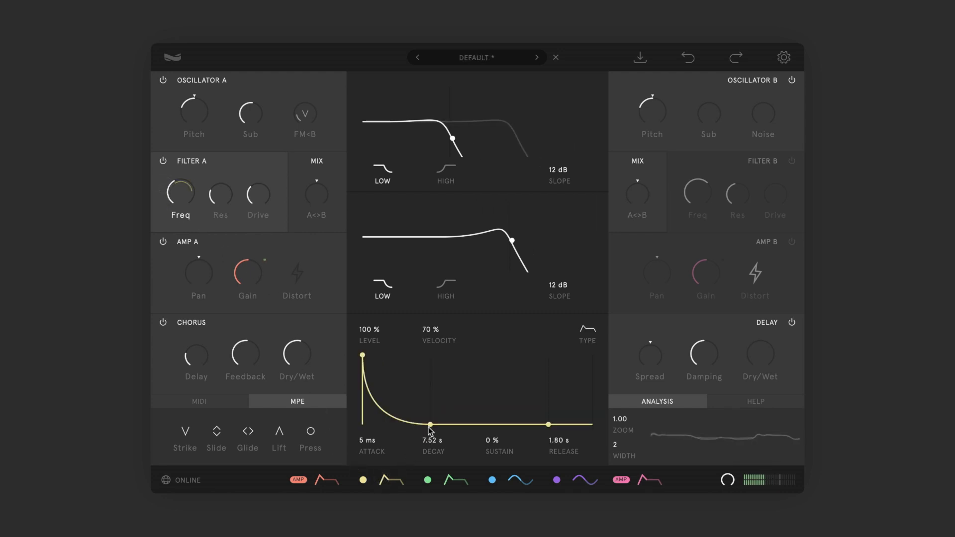
{"action": "left_click_drag", "start_coordinate": [434, 429], "coordinate": [448, 429]}
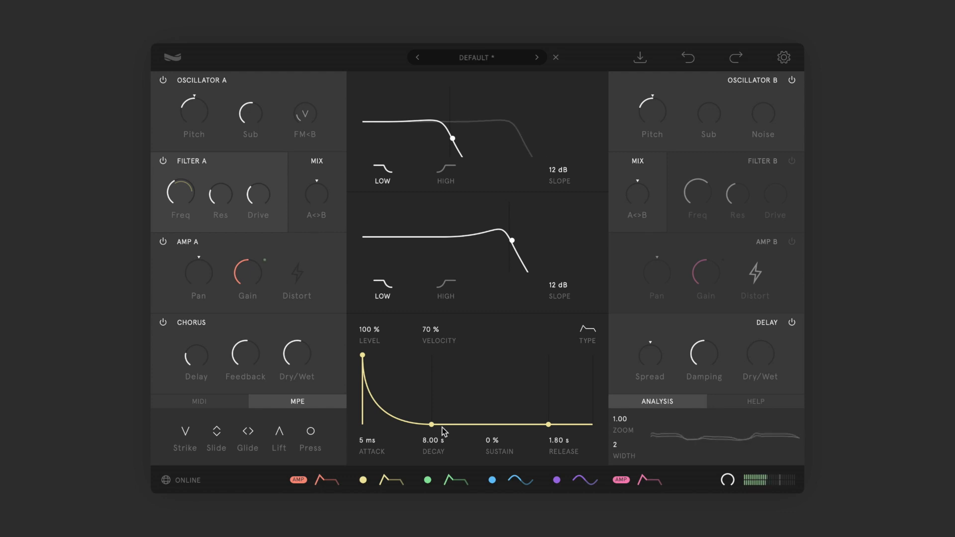
{"action": "left_click_drag", "start_coordinate": [492, 480], "coordinate": [202, 218]}
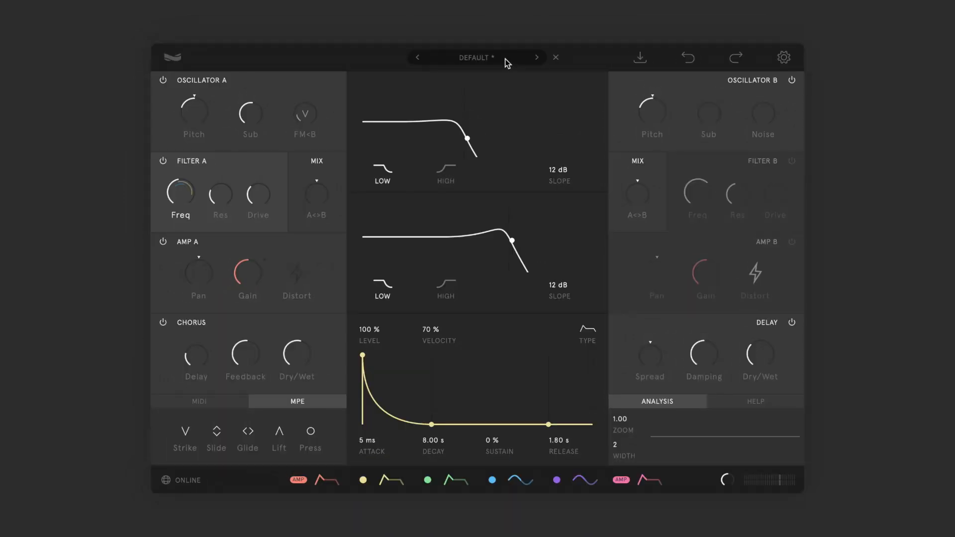
Step: Search the preset library for "base" and load the BASE preset
{"action": "left_click", "coordinate": [505, 59]}
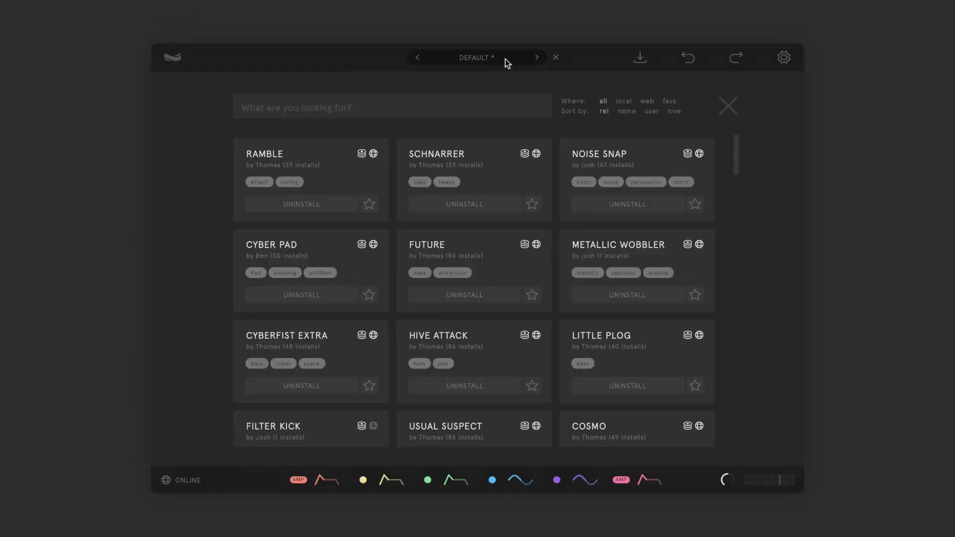
{"action": "left_click", "coordinate": [419, 106]}
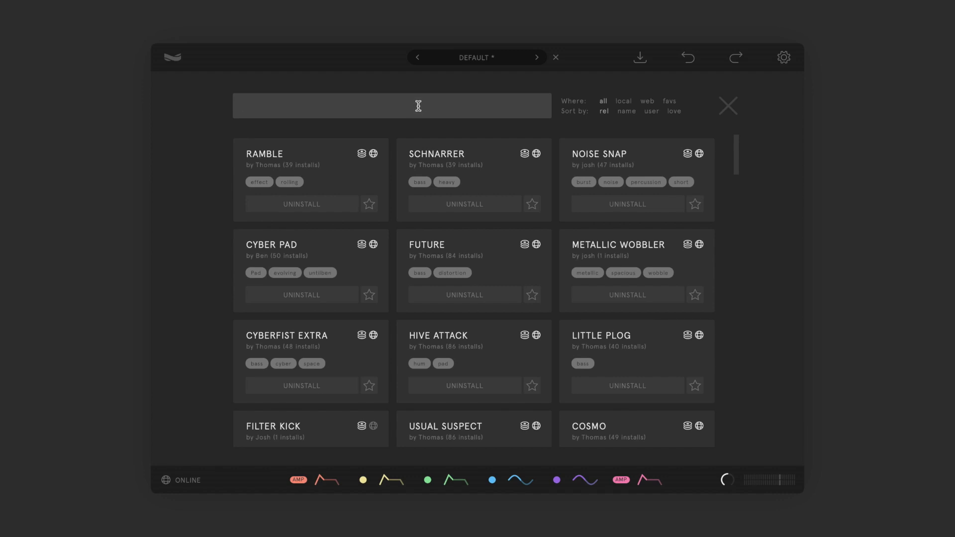
{"action": "type", "text": "base"}
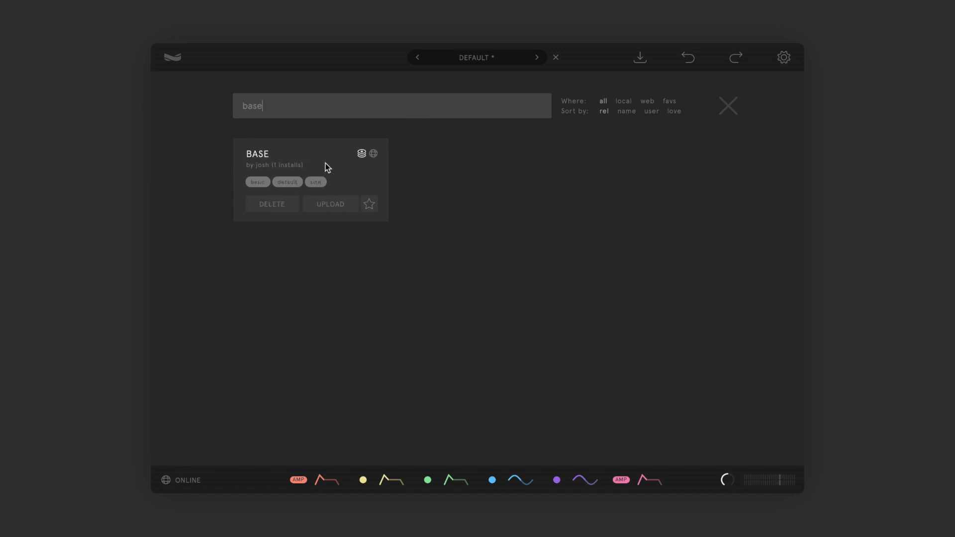
{"action": "left_click", "coordinate": [325, 163]}
Step: Switch off Filter B, Amp B and Filter A in the signal routing diagram
{"action": "left_click", "coordinate": [653, 162]}
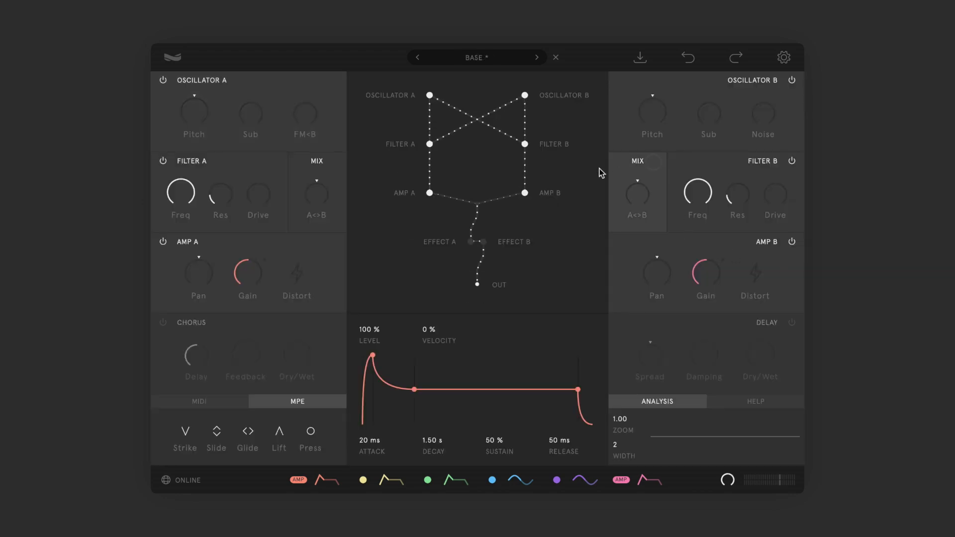
{"action": "left_click", "coordinate": [524, 144]}
{"action": "left_click", "coordinate": [525, 192]}
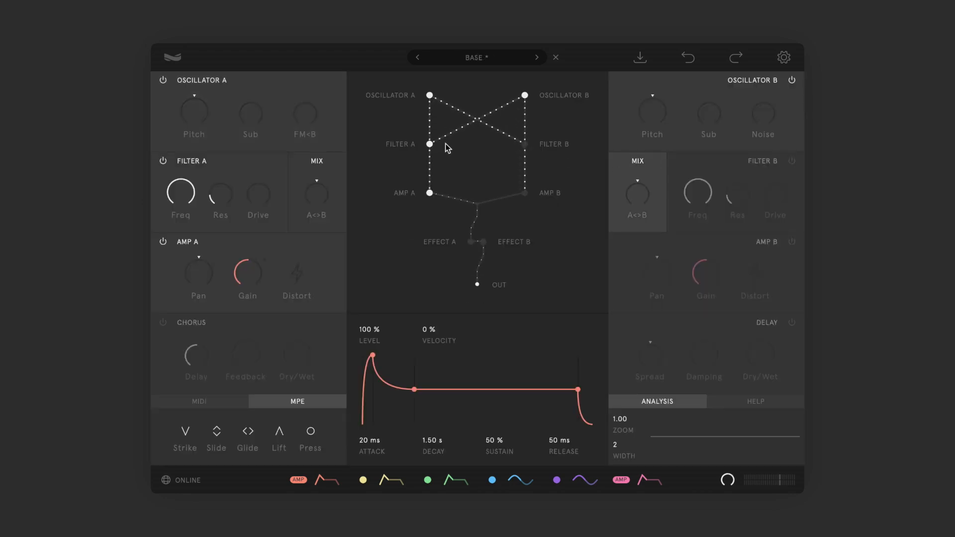
{"action": "left_click", "coordinate": [429, 144]}
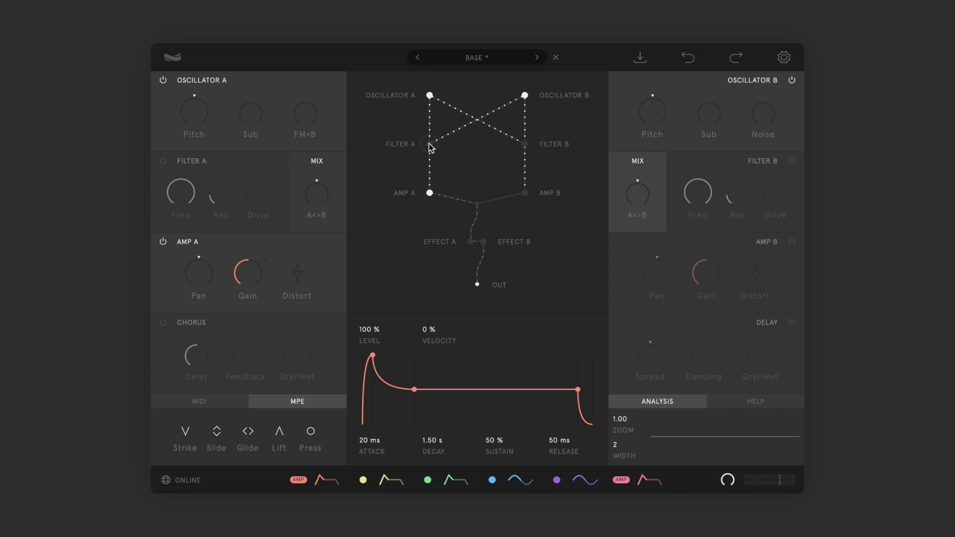
Step: Narrow Oscillator A's starting morph shape into a slim hourglass by pulling both side points towards the centre
{"action": "left_click", "coordinate": [320, 89]}
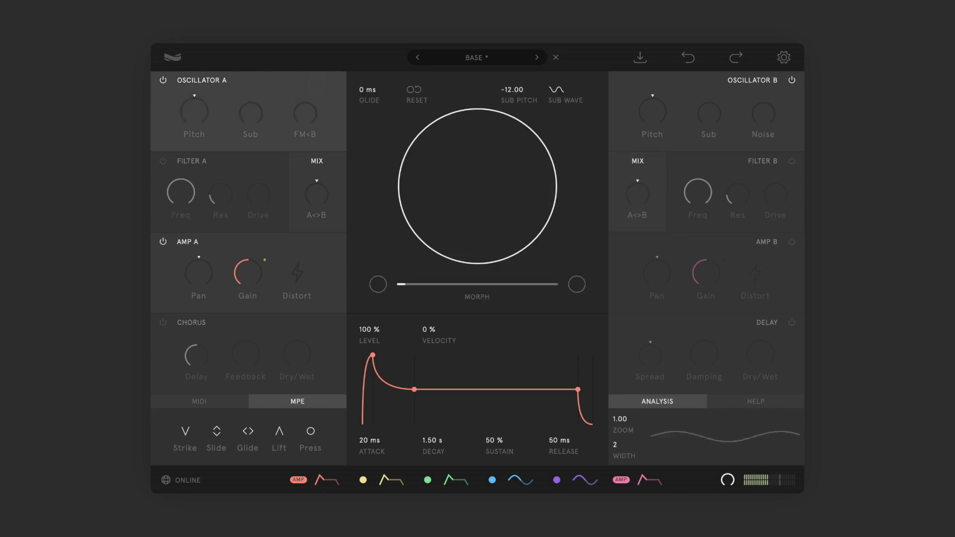
{"action": "left_click", "coordinate": [378, 284]}
{"action": "left_click_drag", "start_coordinate": [401, 187], "coordinate": [465, 187]}
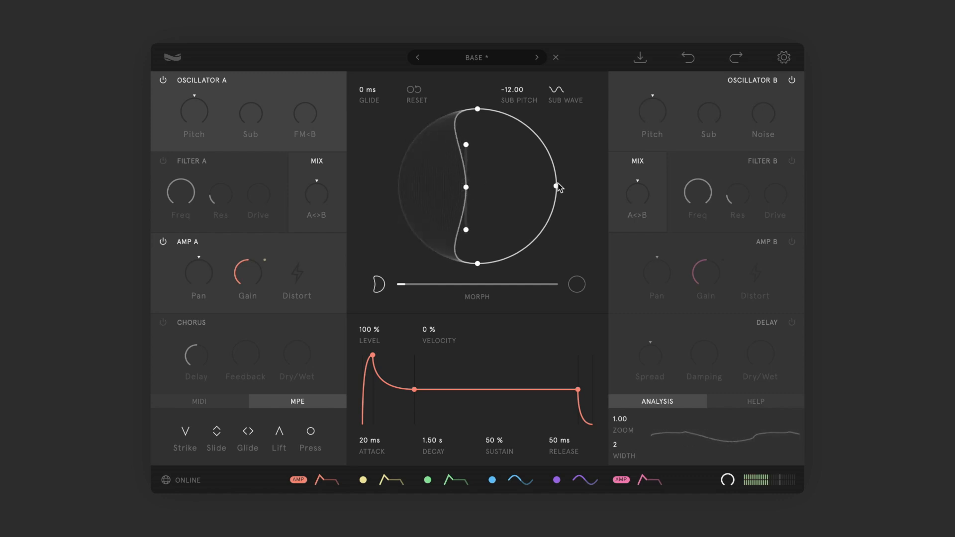
{"action": "left_click_drag", "start_coordinate": [557, 186], "coordinate": [491, 187]}
Step: Form Oscillator A's ending morph shape into a dome by raising the bottom point to the centre and moving both side points inward
{"action": "left_click", "coordinate": [577, 285]}
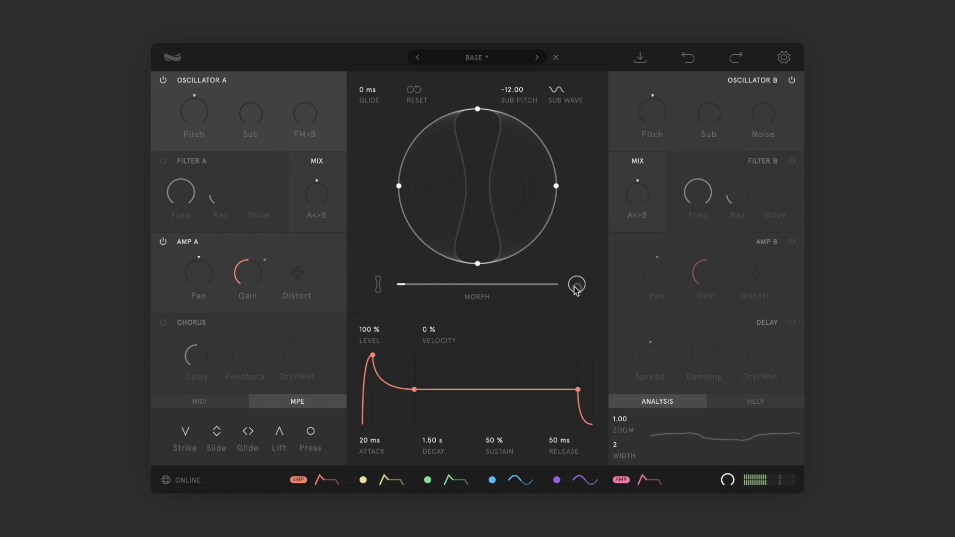
{"action": "left_click_drag", "start_coordinate": [478, 264], "coordinate": [478, 180]}
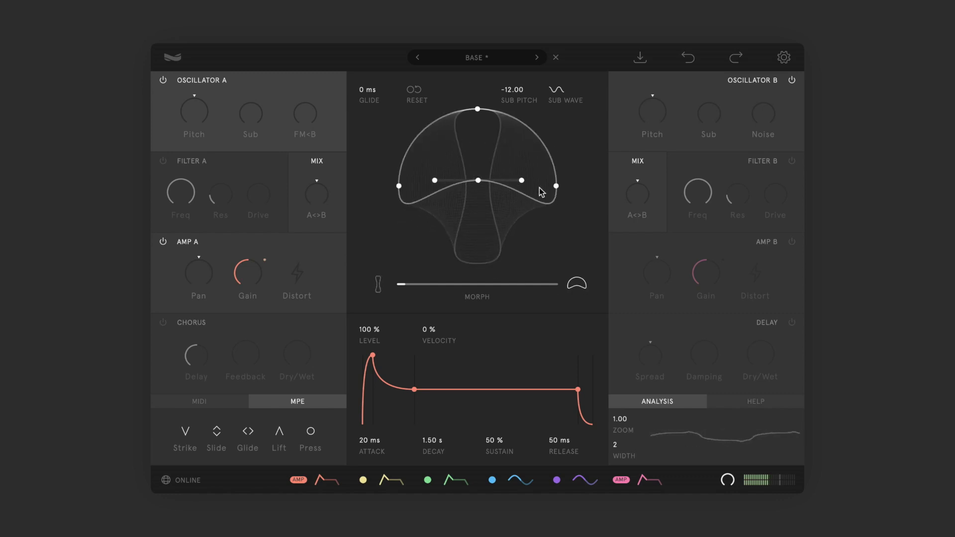
{"action": "left_click", "coordinate": [556, 186]}
{"action": "left_click_drag", "start_coordinate": [556, 187], "coordinate": [535, 199]}
{"action": "left_click_drag", "start_coordinate": [409, 187], "coordinate": [431, 192]}
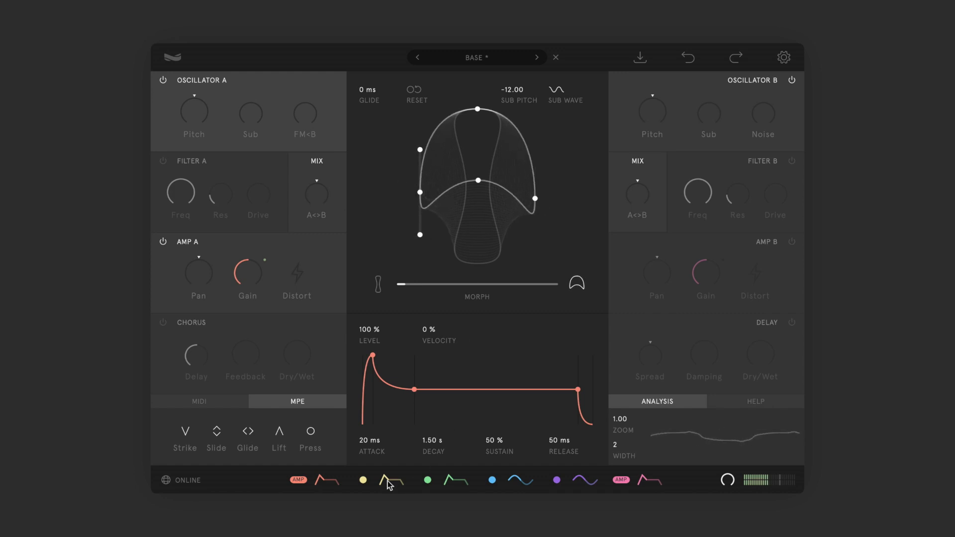
Step: Modulate Oscillator A's Morph with the yellow envelope at 8.00 s decay and 0 % sustain, and set Morph to 0.90
{"action": "left_click_drag", "start_coordinate": [364, 476], "coordinate": [491, 291]}
{"action": "left_click_drag", "start_coordinate": [400, 295], "coordinate": [321, 293]}
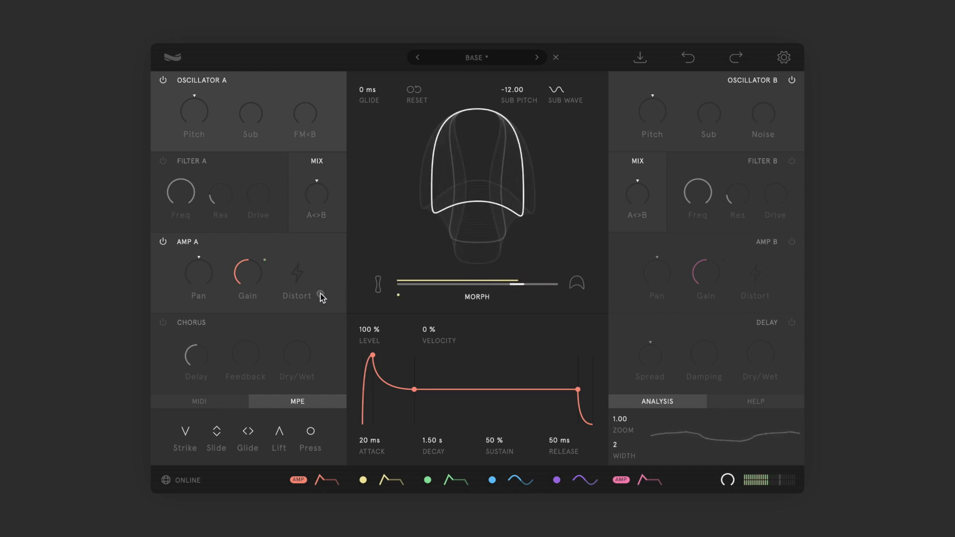
{"action": "left_click", "coordinate": [386, 476]}
{"action": "left_click_drag", "start_coordinate": [416, 394], "coordinate": [443, 427]}
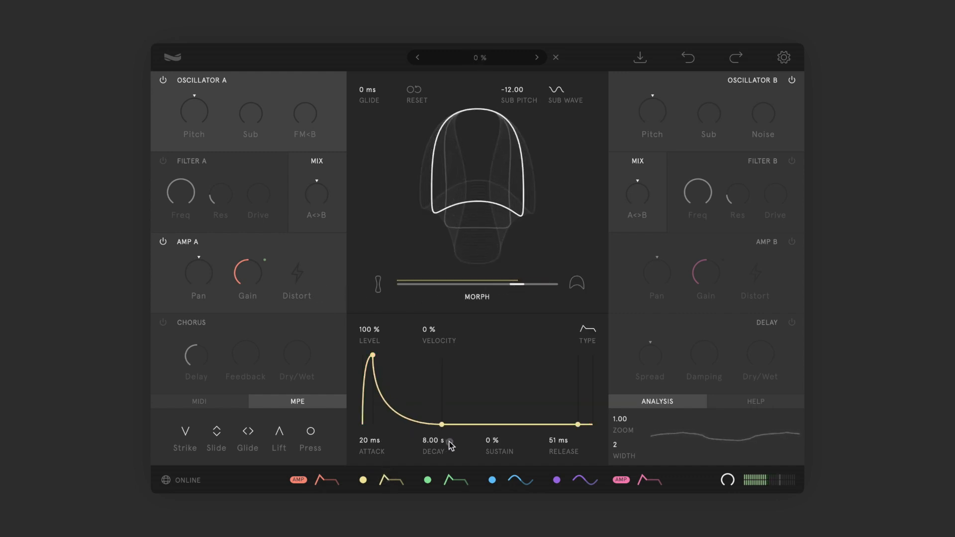
{"action": "left_click_drag", "start_coordinate": [513, 283], "coordinate": [557, 298]}
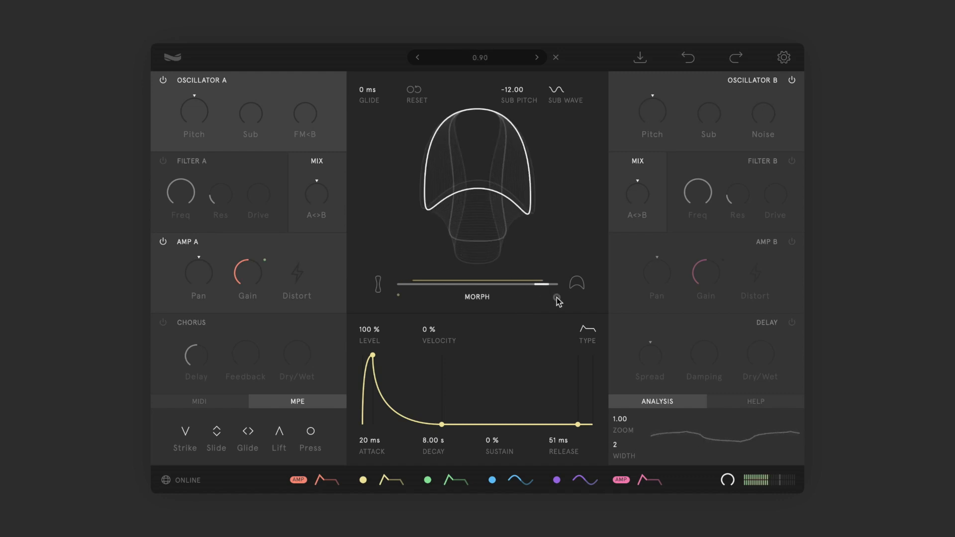
Step: Lower Oscillator B's pitch to about -12 and bend its starting and ending morph shapes into opposing crescents
{"action": "left_click", "coordinate": [685, 89]}
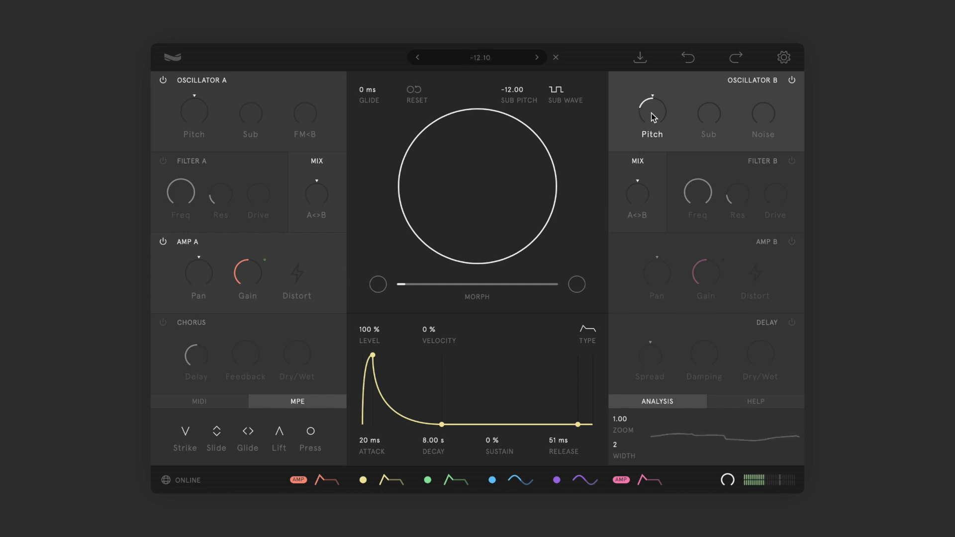
{"action": "left_click", "coordinate": [378, 284]}
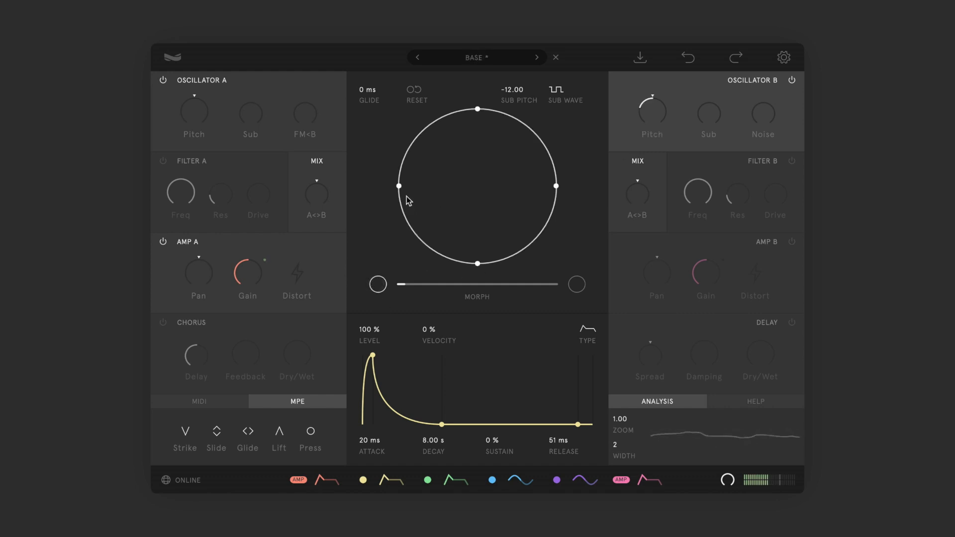
{"action": "left_click_drag", "start_coordinate": [400, 187], "coordinate": [439, 188]}
{"action": "left_click", "coordinate": [577, 283]}
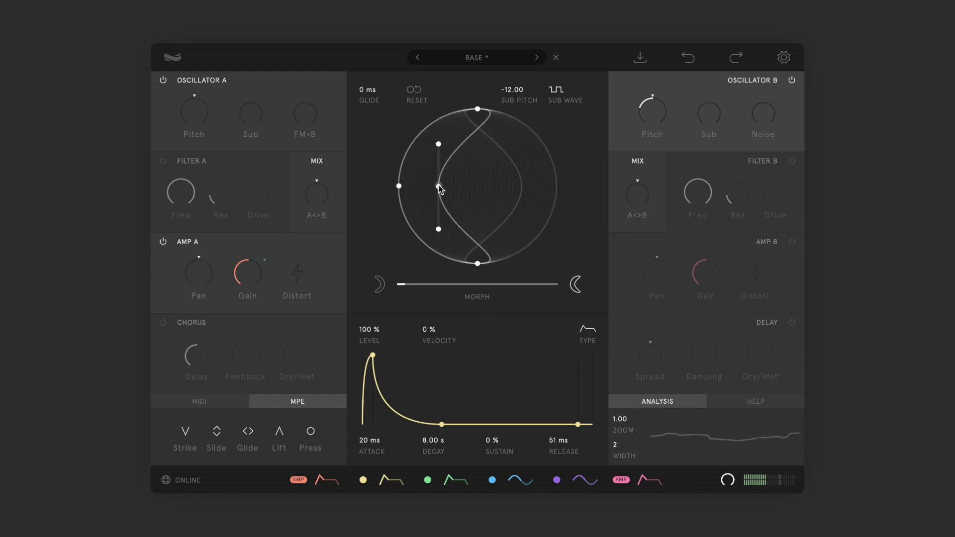
Step: Modulate Oscillator B's Morph with the blue LFO at 0.63 Hz and with a smaller amount of the violet LFO
{"action": "left_click", "coordinate": [520, 481]}
{"action": "left_click_drag", "start_coordinate": [496, 481], "coordinate": [452, 301]}
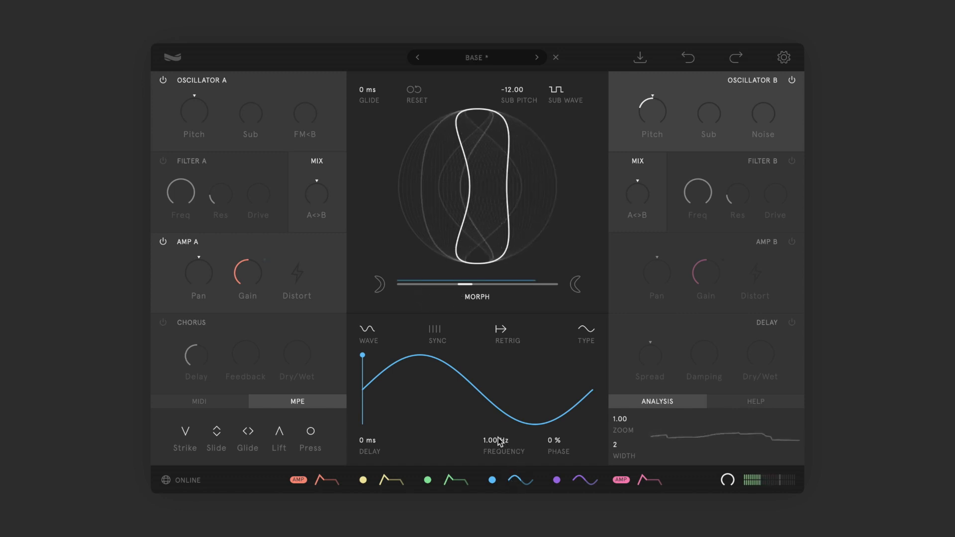
{"action": "left_click_drag", "start_coordinate": [499, 440], "coordinate": [529, 452]}
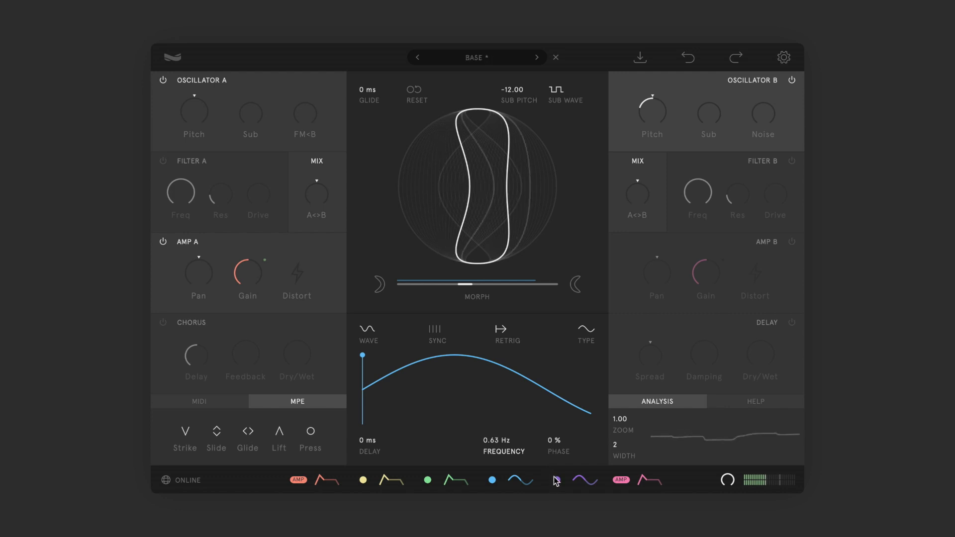
{"action": "left_click_drag", "start_coordinate": [556, 482], "coordinate": [464, 286]}
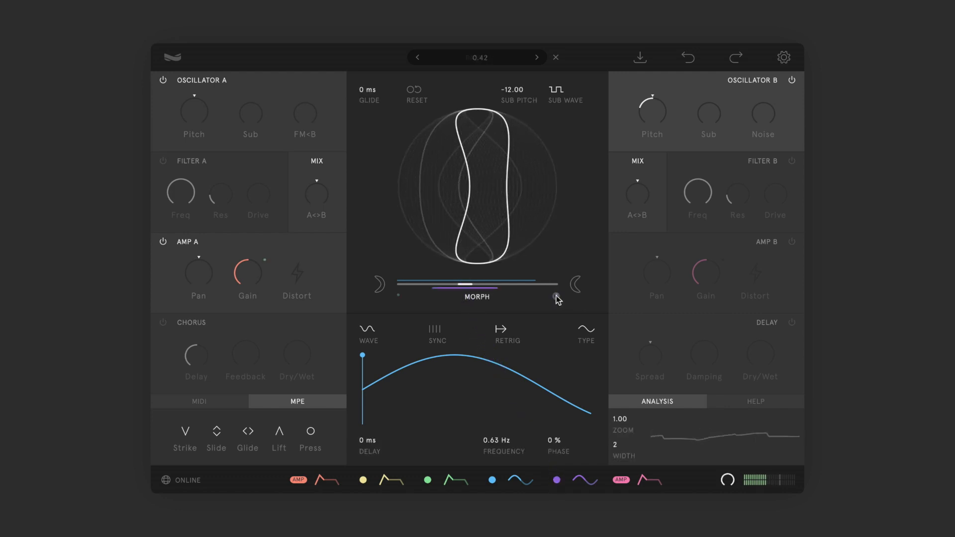
{"action": "left_click_drag", "start_coordinate": [556, 296], "coordinate": [556, 299]}
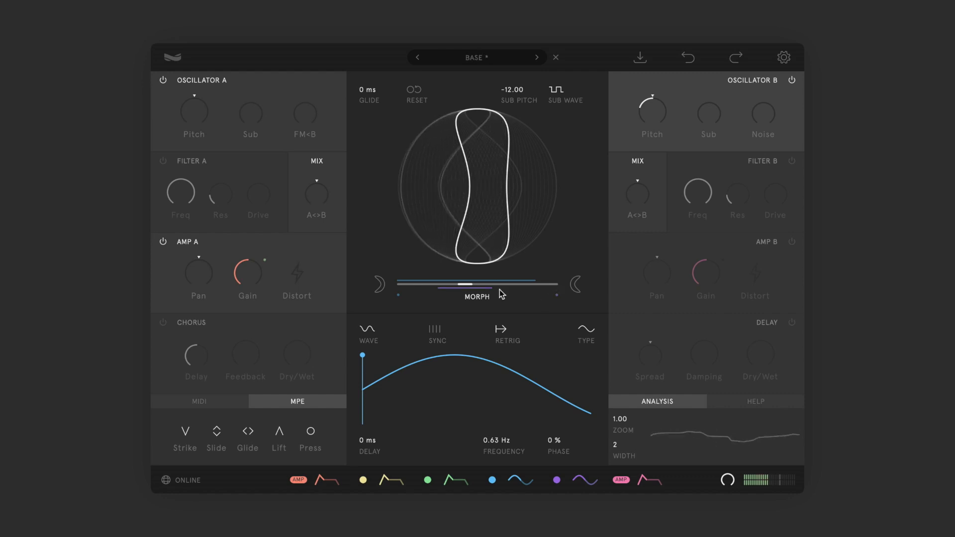
Step: Turn on Filter A
{"action": "left_click", "coordinate": [163, 161]}
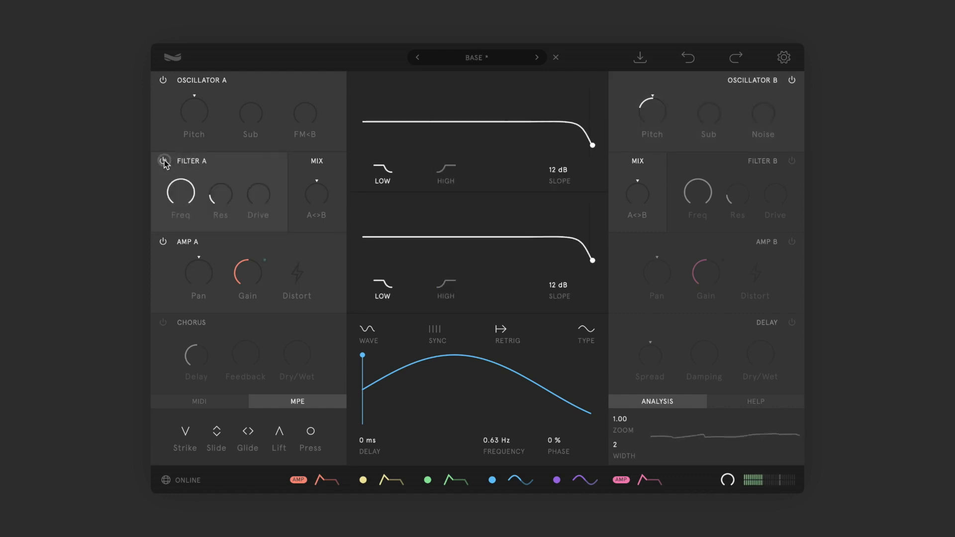
Step: Lower Filter A's frequency to about 338 and modulate it with the yellow envelope and a smaller amount of the violet LFO
{"action": "left_click_drag", "start_coordinate": [184, 193], "coordinate": [204, 273]}
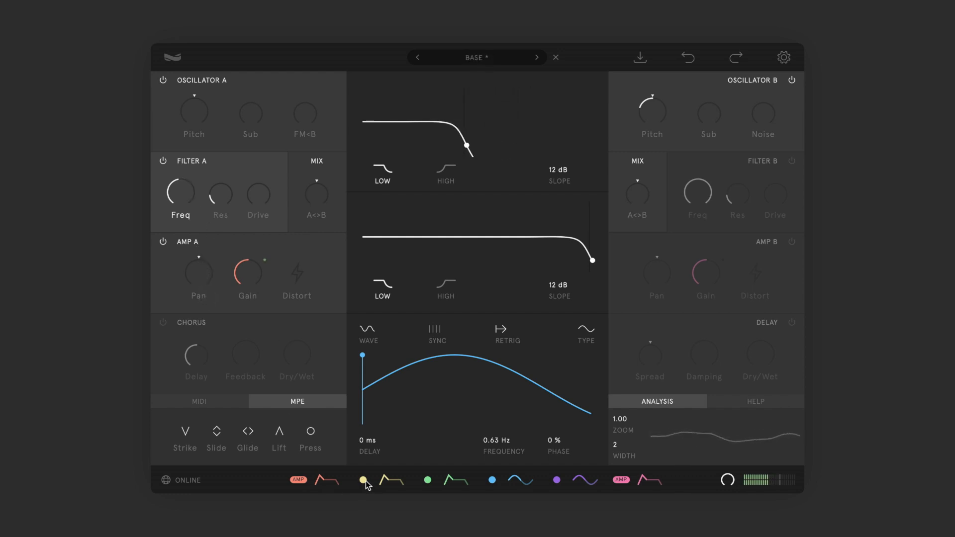
{"action": "left_click_drag", "start_coordinate": [364, 482], "coordinate": [177, 195]}
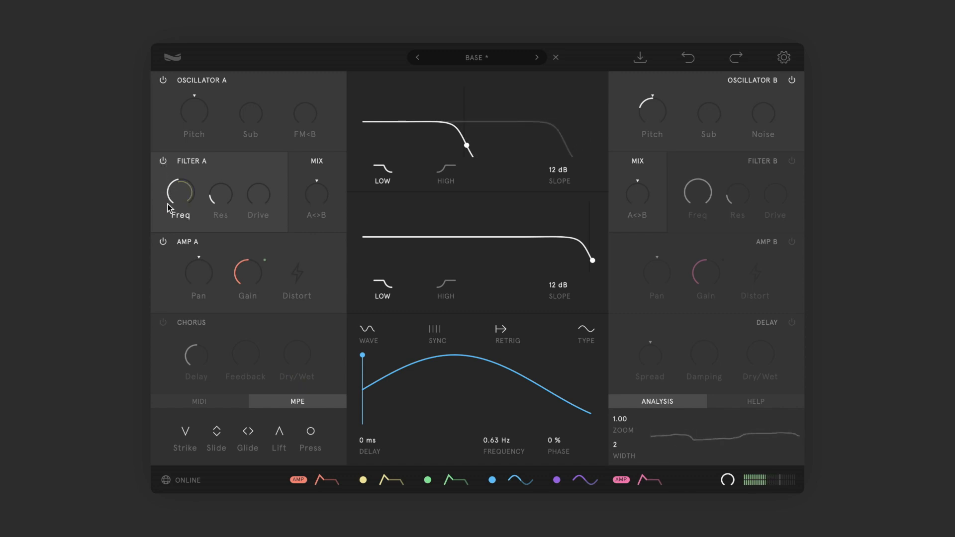
{"action": "mouse_move", "coordinate": [183, 197]}
{"action": "left_mouse_down"}
{"action": "mouse_move", "coordinate": [186, 213]}
{"action": "mouse_move", "coordinate": [184, 205]}
{"action": "left_mouse_up"}
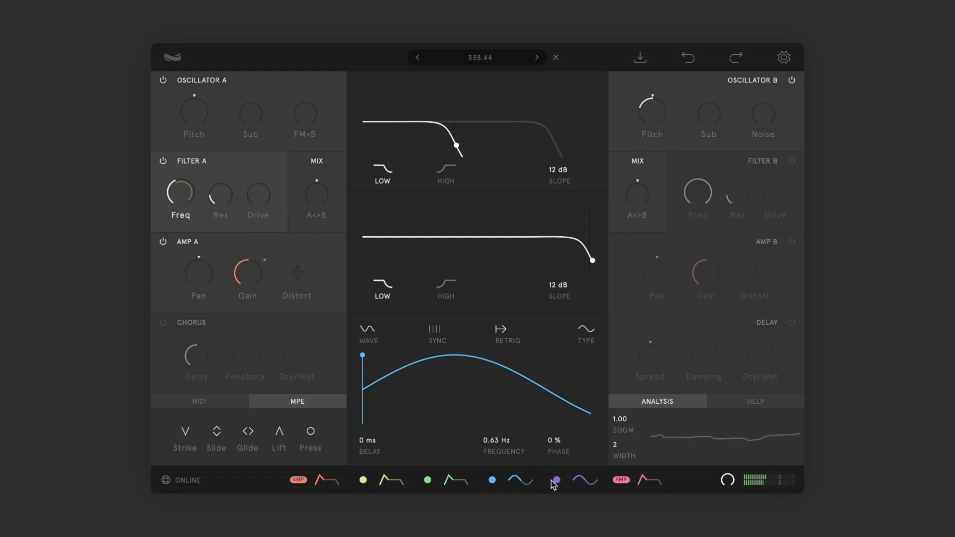
{"action": "left_click_drag", "start_coordinate": [557, 480], "coordinate": [181, 197]}
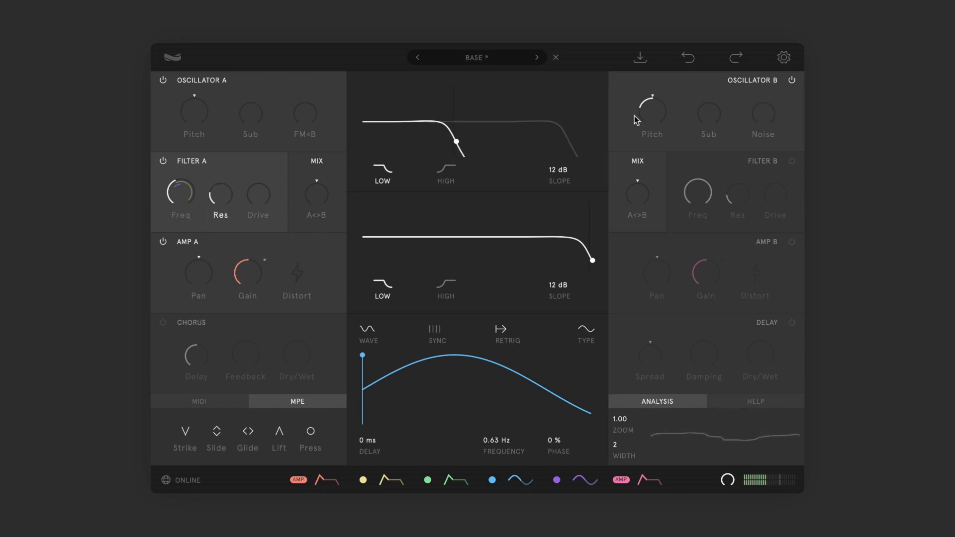
Step: Set Oscillator B's Sub level to 0.35 and its Noise level to 0.06
{"action": "left_click_drag", "start_coordinate": [699, 123], "coordinate": [679, 44]}
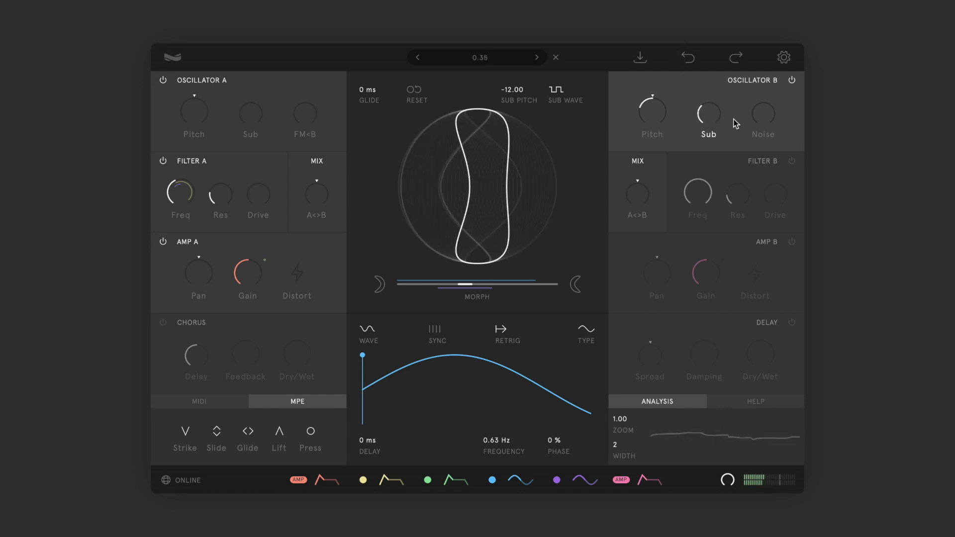
{"action": "left_click_drag", "start_coordinate": [760, 125], "coordinate": [760, 123]}
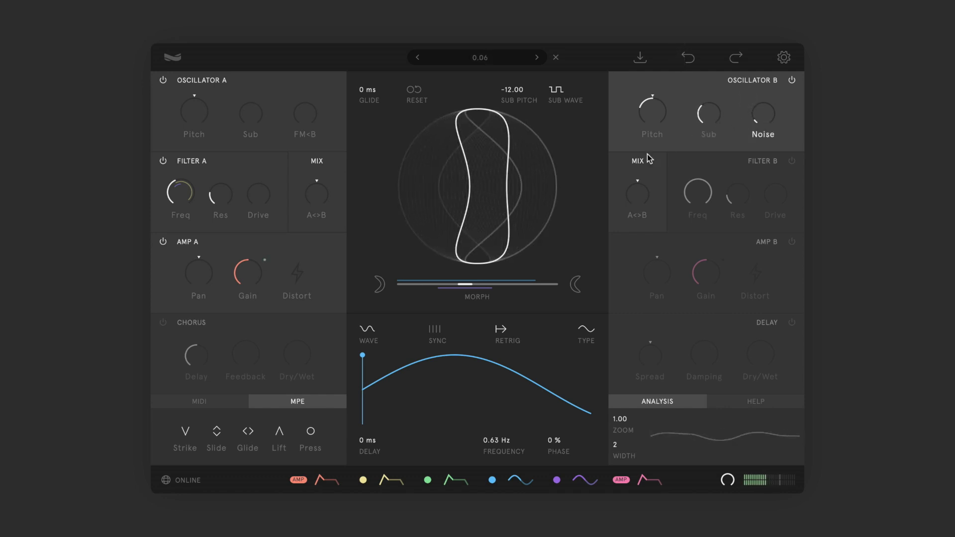
Step: Turn on the Chorus and raise its Dry/Wet mix to about half
{"action": "left_click", "coordinate": [163, 323]}
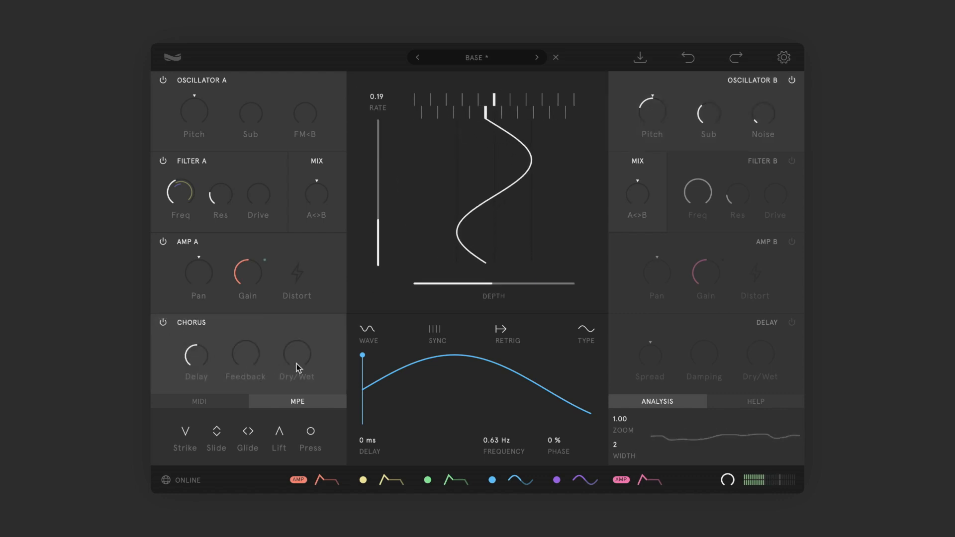
{"action": "left_click_drag", "start_coordinate": [298, 368], "coordinate": [294, 272]}
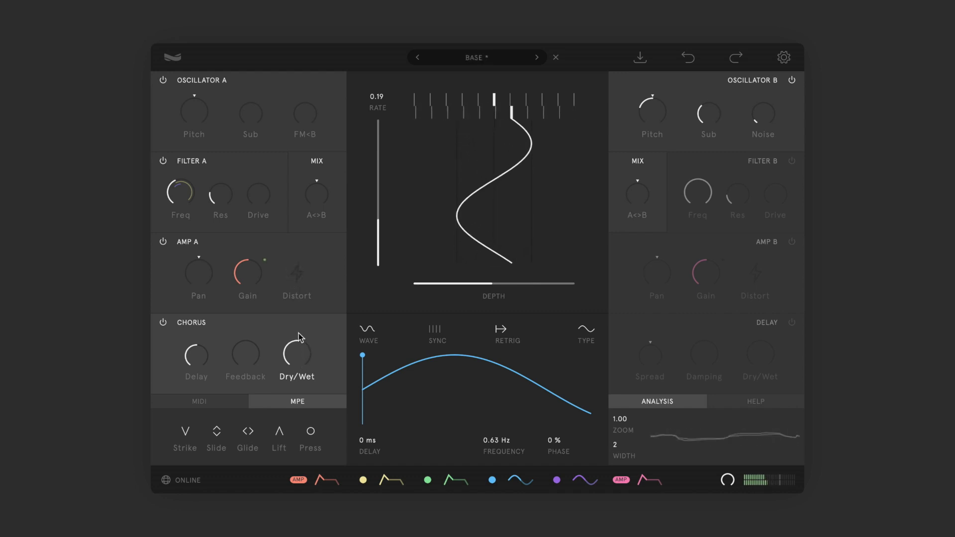
Step: Lower Filter A's frequency further, to below about 197, for a darker sound
{"action": "left_click", "coordinate": [273, 96]}
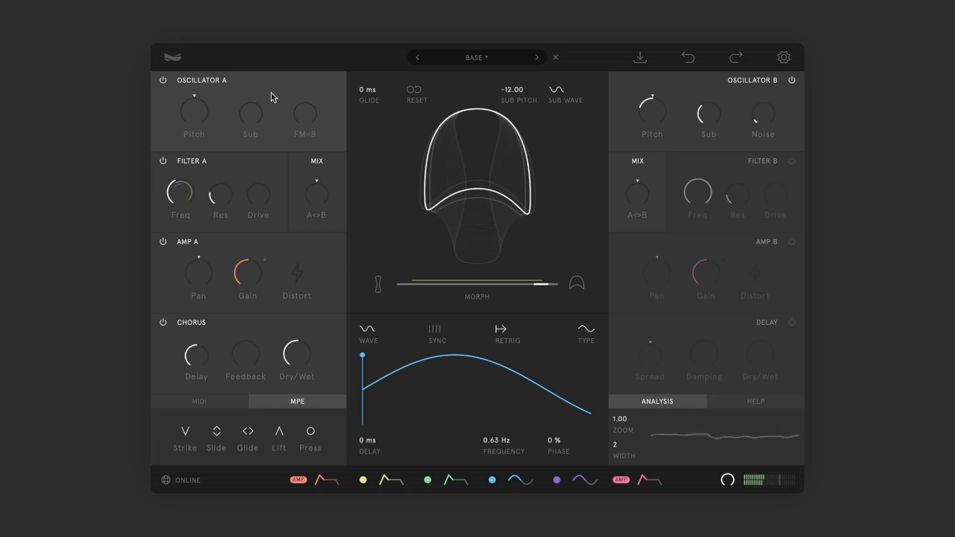
{"action": "left_click", "coordinate": [180, 192]}
{"action": "left_click_drag", "start_coordinate": [187, 183], "coordinate": [194, 213]}
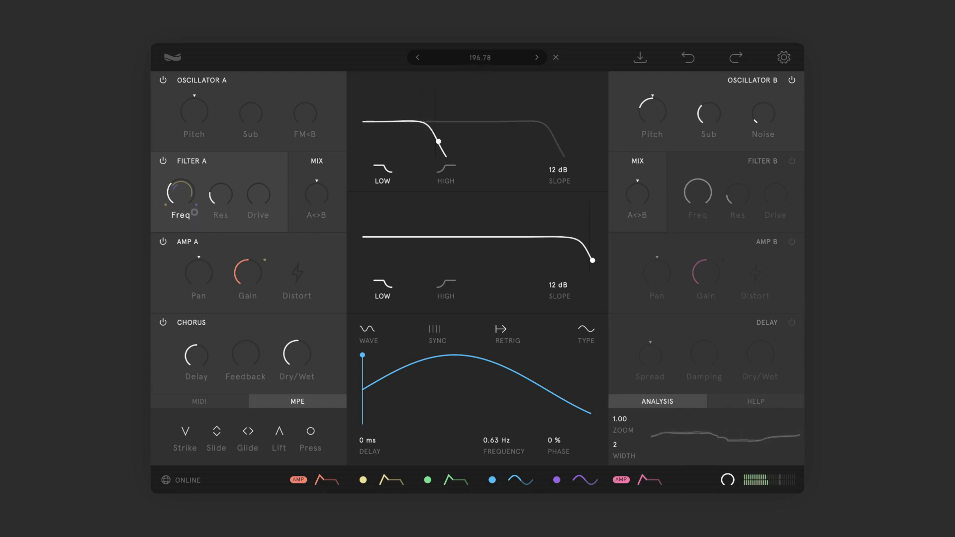
Step: Save the patch as a preset named Growler with the tags "hypnotic rough bass"
{"action": "left_click", "coordinate": [640, 59]}
{"action": "left_click", "coordinate": [454, 228]}
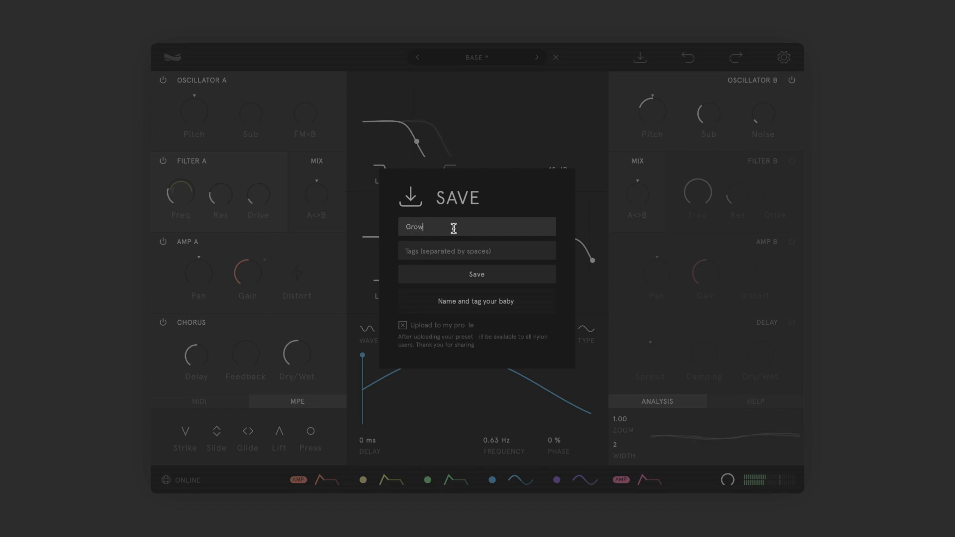
{"action": "type", "text": "Growler"}
{"action": "key", "text": "Tab"}
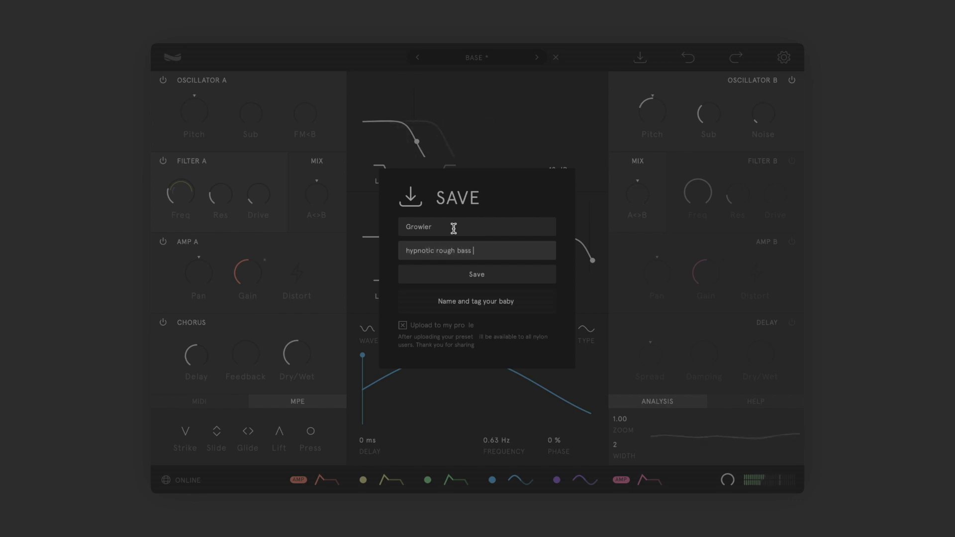
{"action": "left_click", "coordinate": [484, 277]}
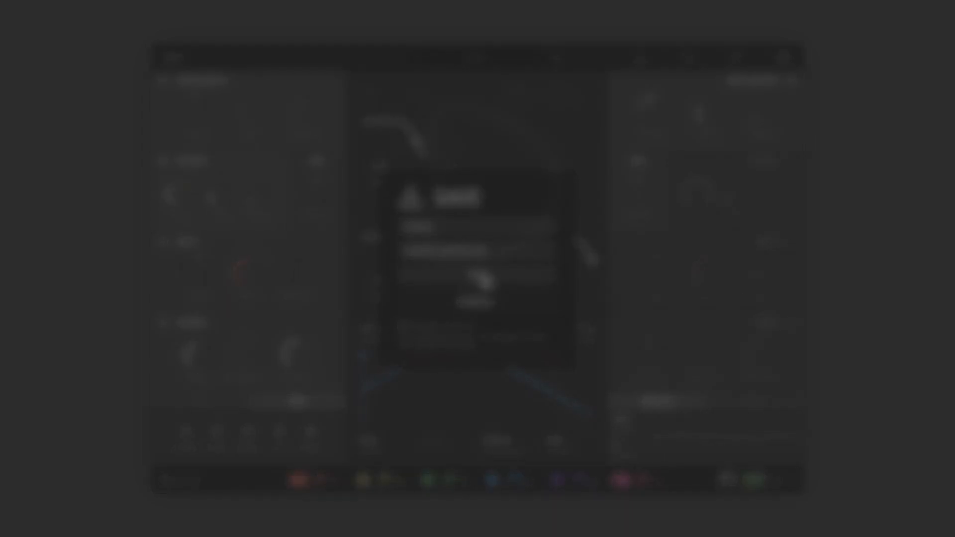